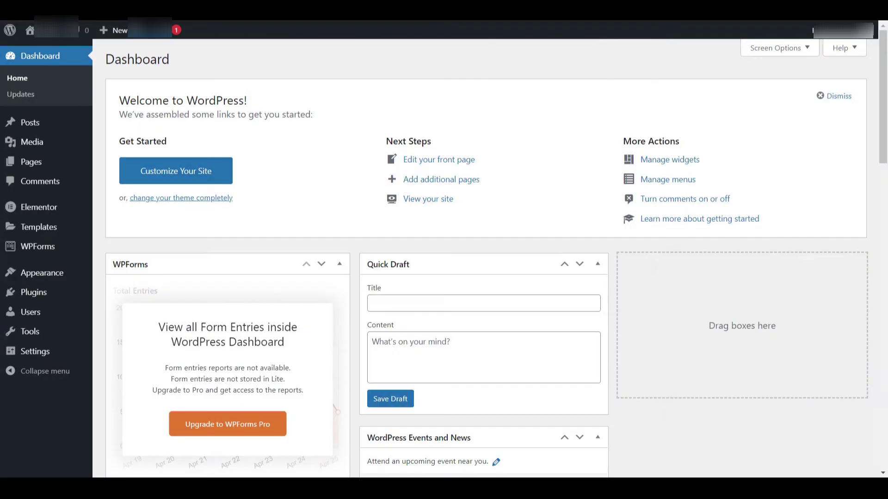
# Step: Go to Appearance > Menus from the admin sidebar
pyautogui.moveTo(42, 273)
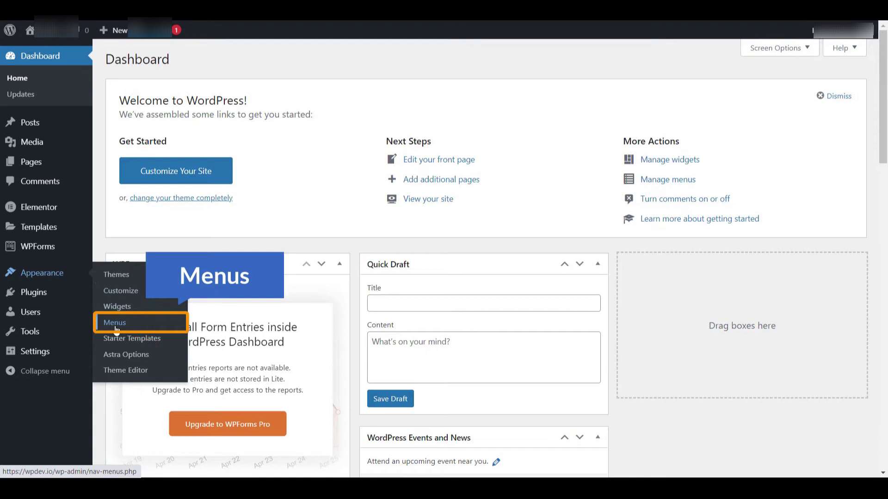
pyautogui.click(116, 327)
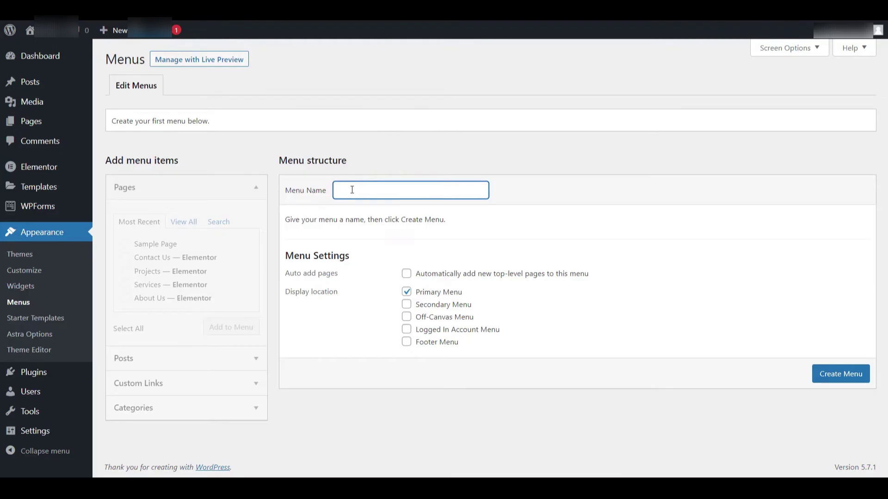
# Step: Enter 'Main menu' as the new menu's name
pyautogui.write('Main menu')
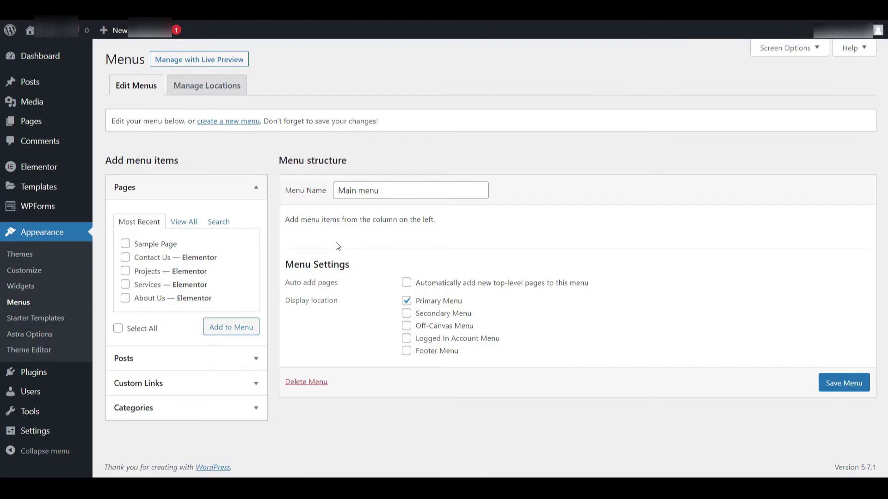
pyautogui.moveTo(337, 246); pyautogui.dragTo(255, 197)
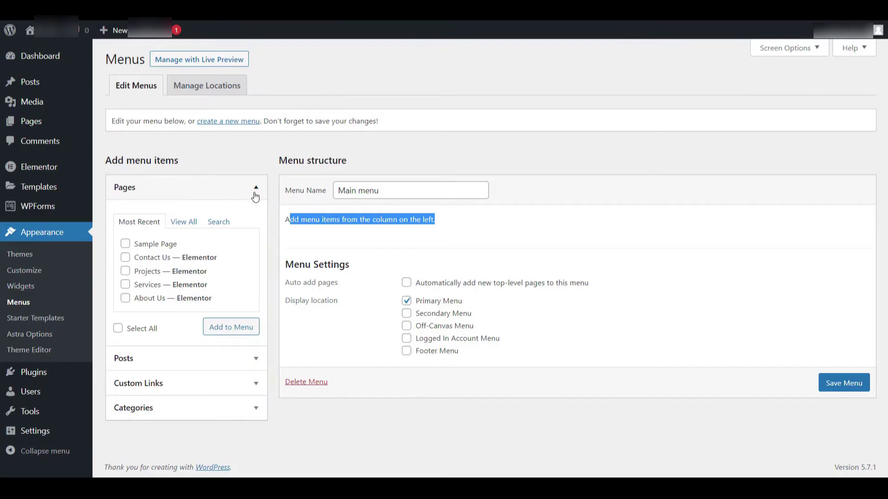
pyautogui.click(338, 246)
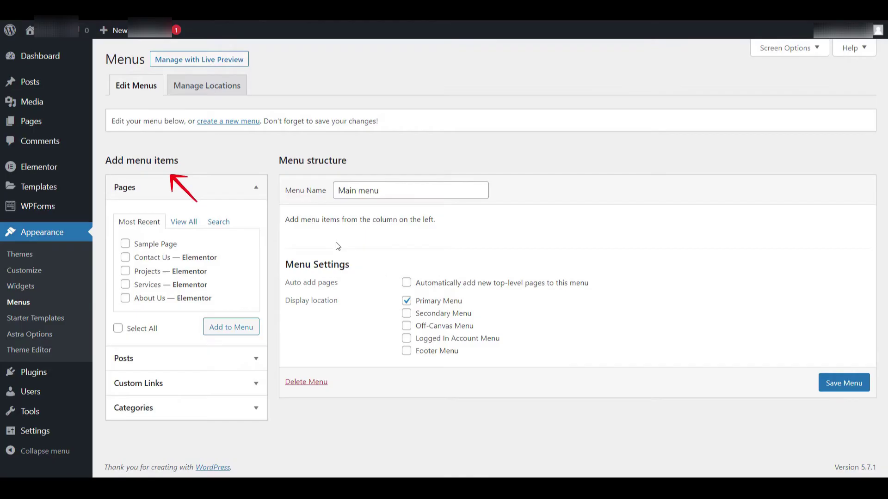
pyautogui.moveTo(290, 219); pyautogui.dragTo(434, 219)
pyautogui.click(165, 358)
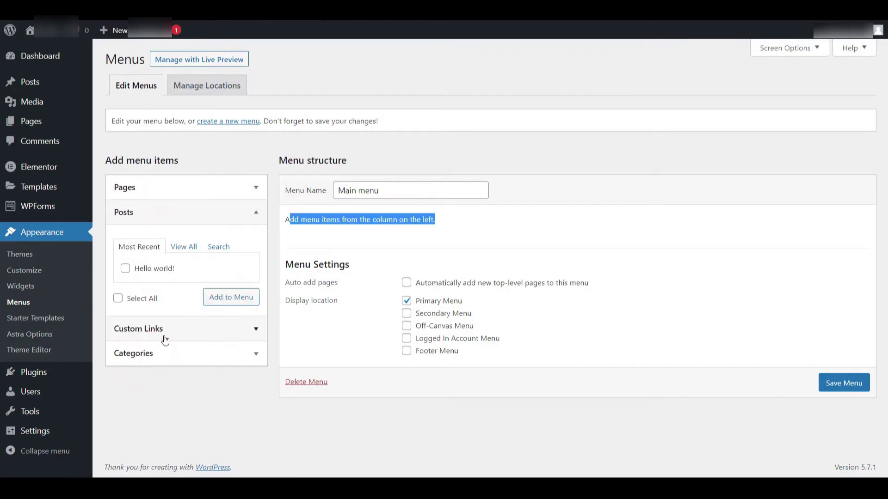
pyautogui.click(165, 340)
pyautogui.click(158, 353)
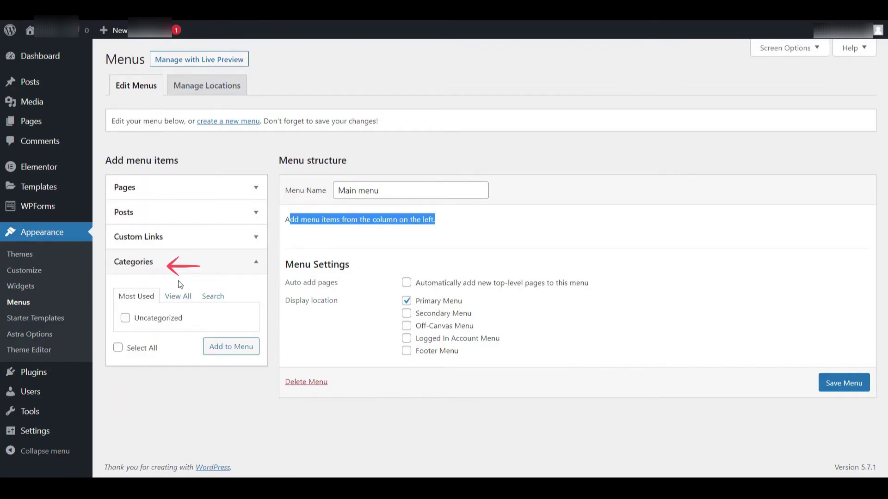
pyautogui.click(148, 269)
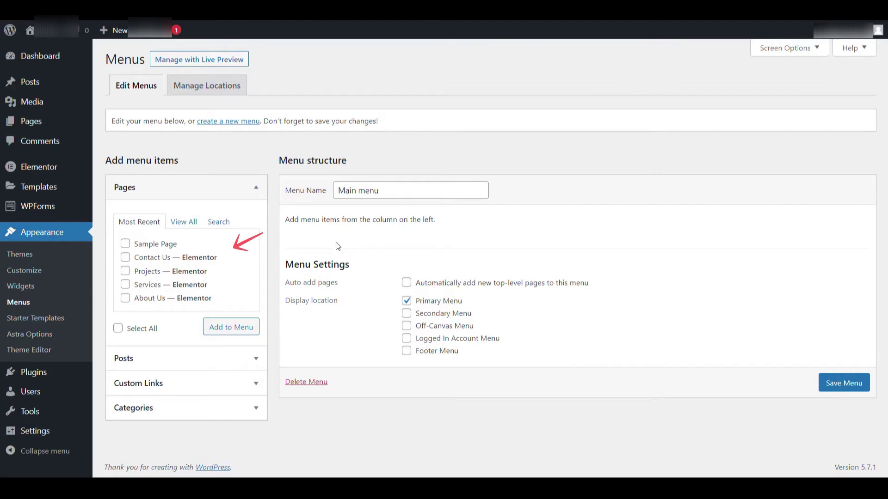
pyautogui.moveTo(118, 129)
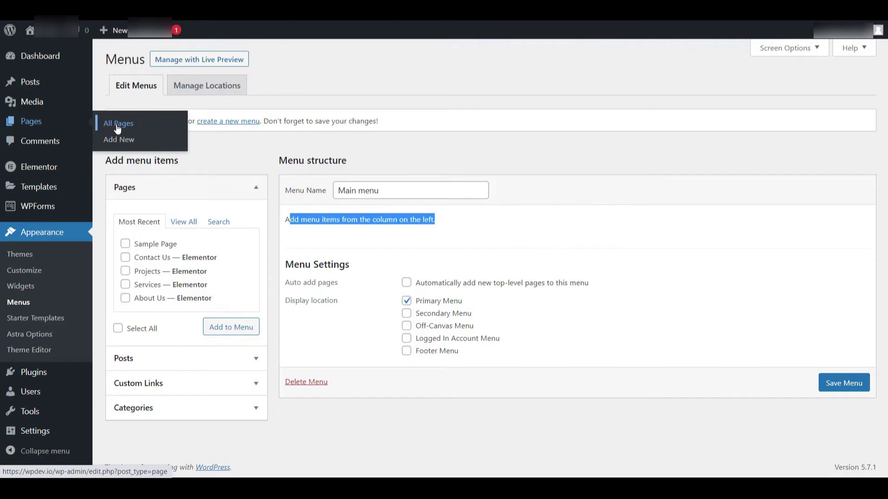
# Step: Add the Home, About Us, Contact Us, Projects, Sample Page and Services pages to Main menu
pyautogui.click(118, 129)
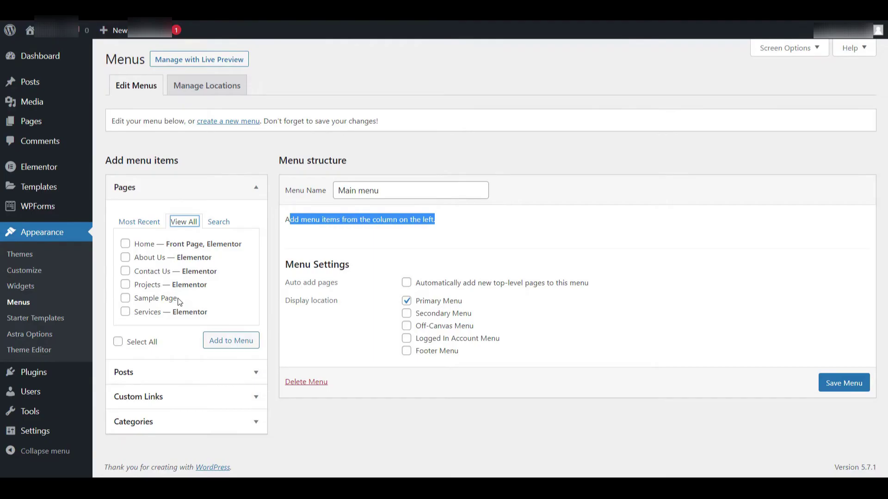
pyautogui.click(125, 244)
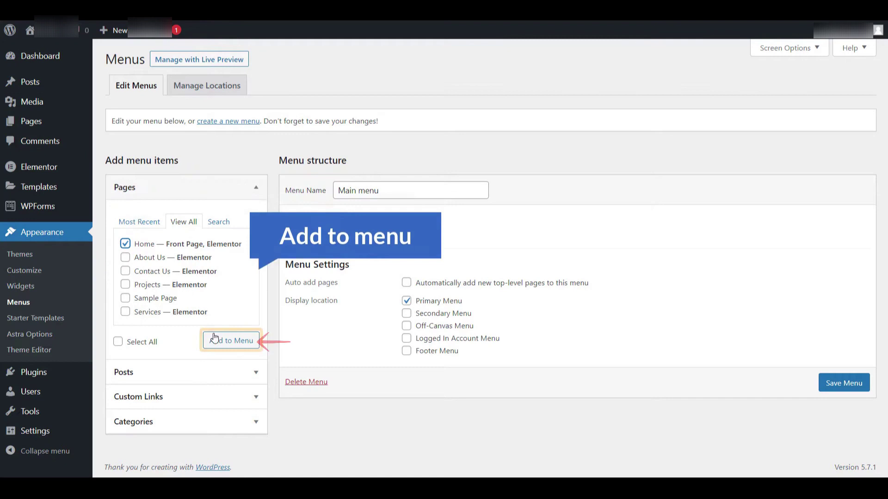
pyautogui.click(215, 337)
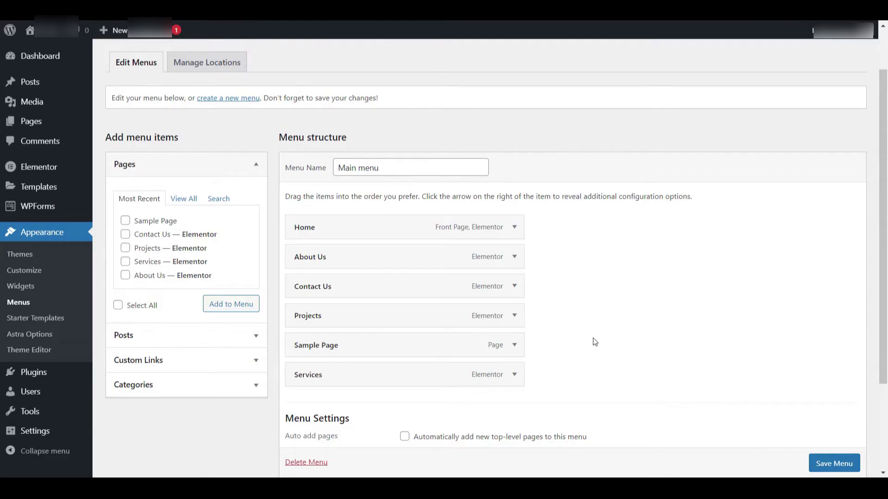
# Step: Scroll down the menu editor to reach the Save Menu button
pyautogui.scroll(-3, 595, 342)
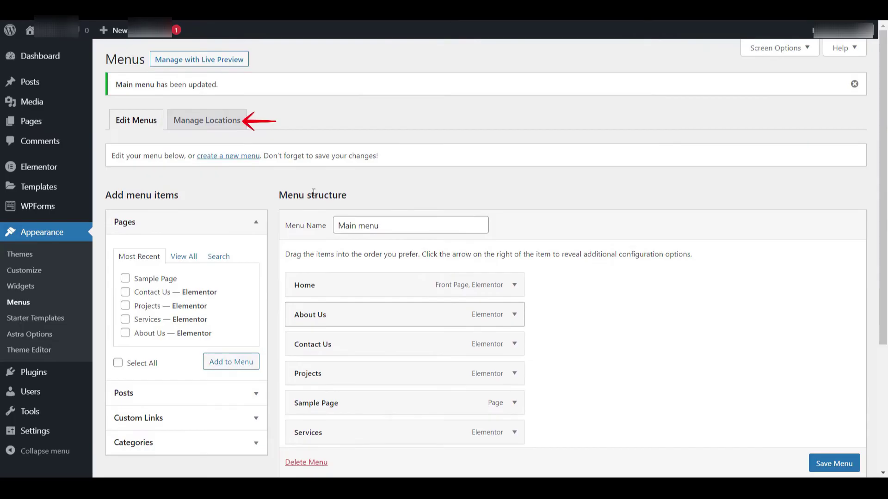
# Step: Assign Main menu to the Secondary Menu location in Manage Locations and save
pyautogui.click(213, 124)
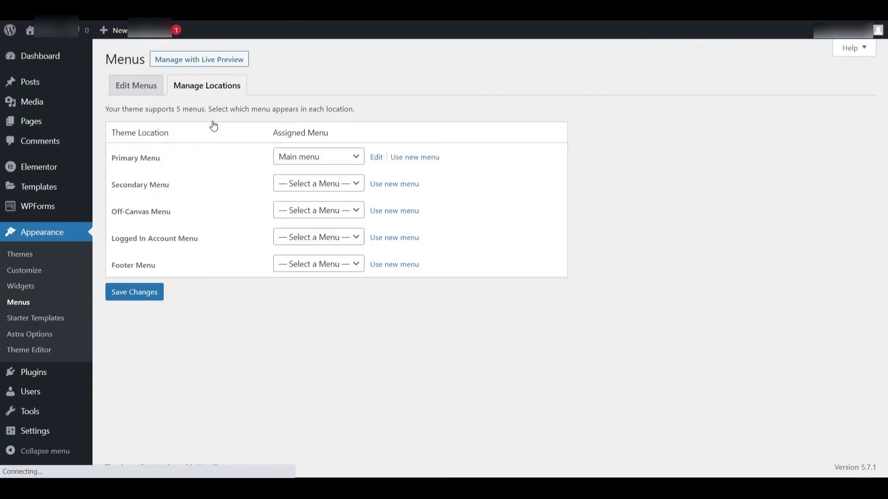
pyautogui.click(319, 183)
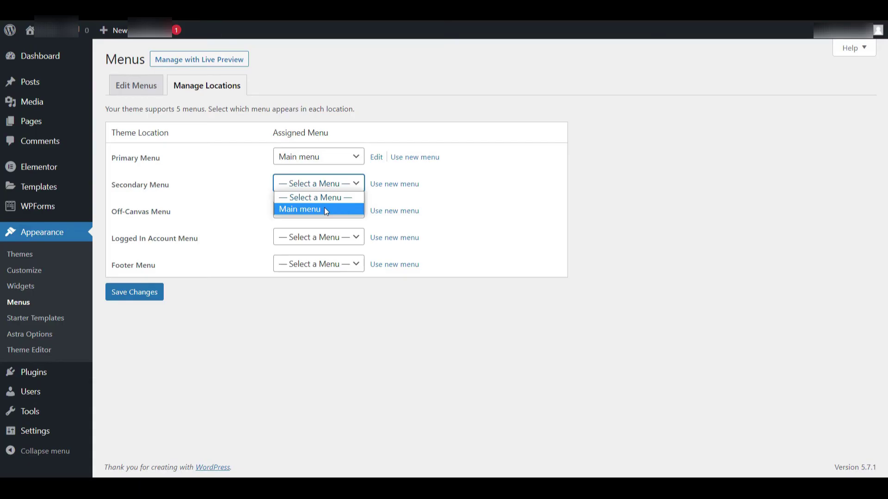
pyautogui.click(324, 209)
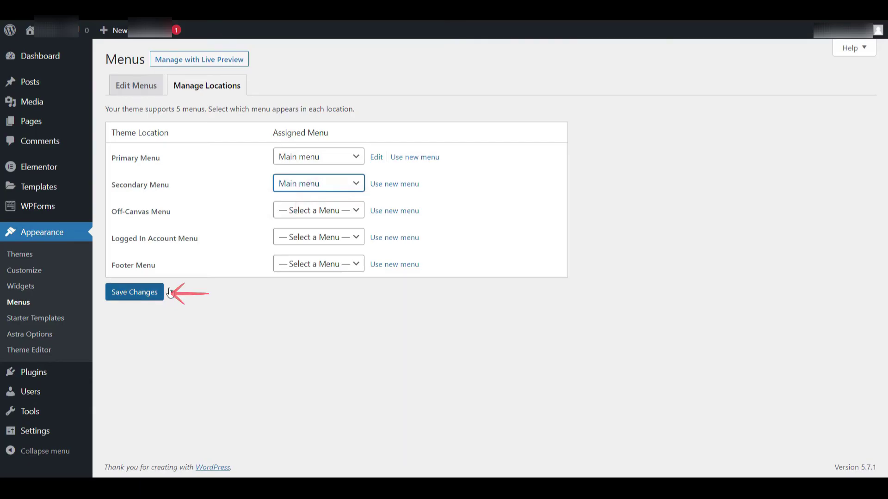
pyautogui.click(162, 292)
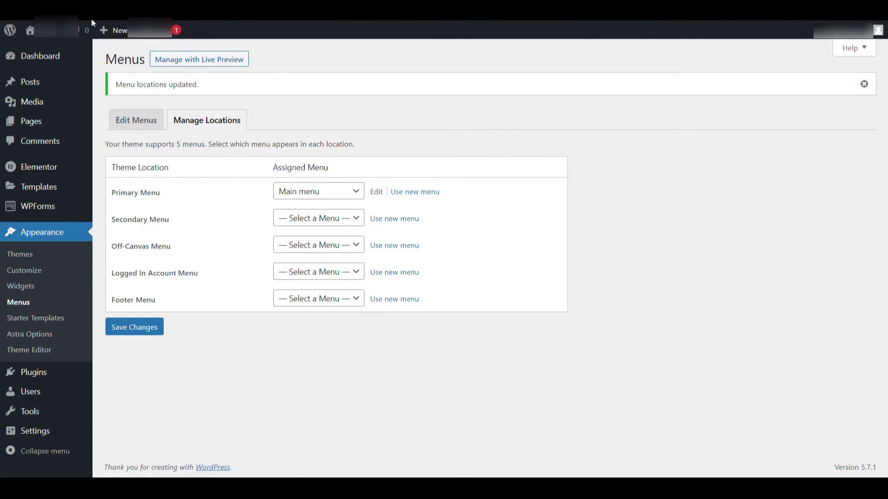
# Step: Open the live site's homepage from the site name in the admin bar
pyautogui.moveTo(47, 60)
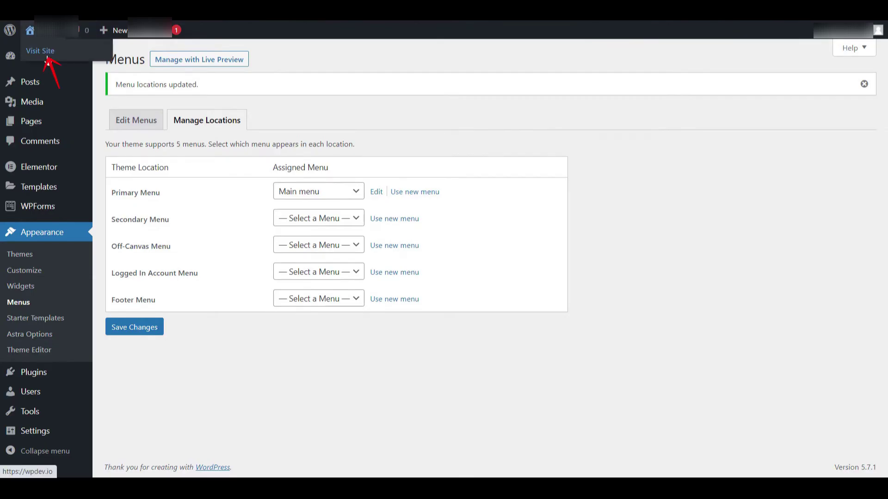
pyautogui.click(48, 57)
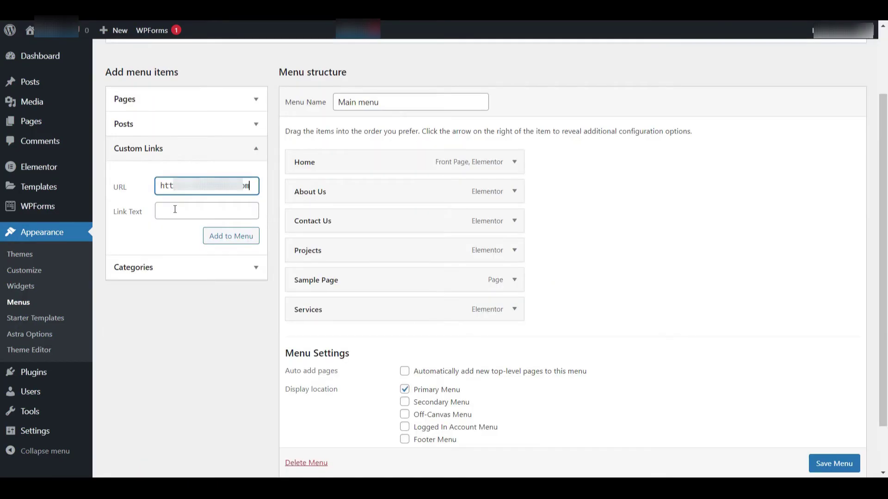
# Step: Add a custom link labelled 'Website' to the end of Main menu
pyautogui.click(175, 210)
pyautogui.write('Website')
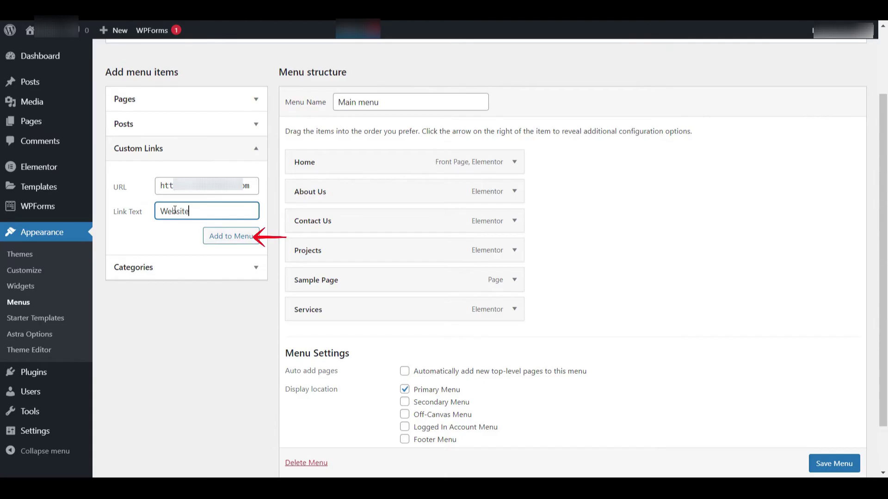
pyautogui.click(231, 236)
pyautogui.scroll(-2, 416, 256)
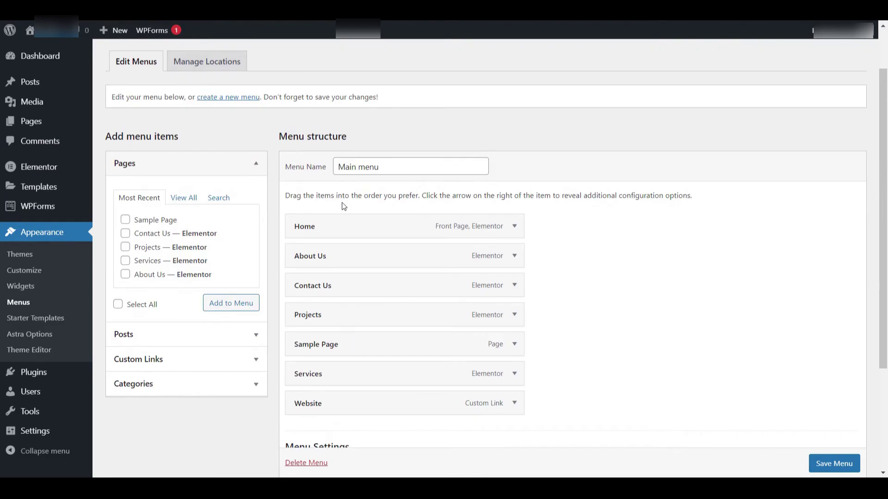
# Step: Drag Main menu items so Projects and Sample Page become sub-items of Services
pyautogui.moveTo(342, 260); pyautogui.dragTo(348, 254)
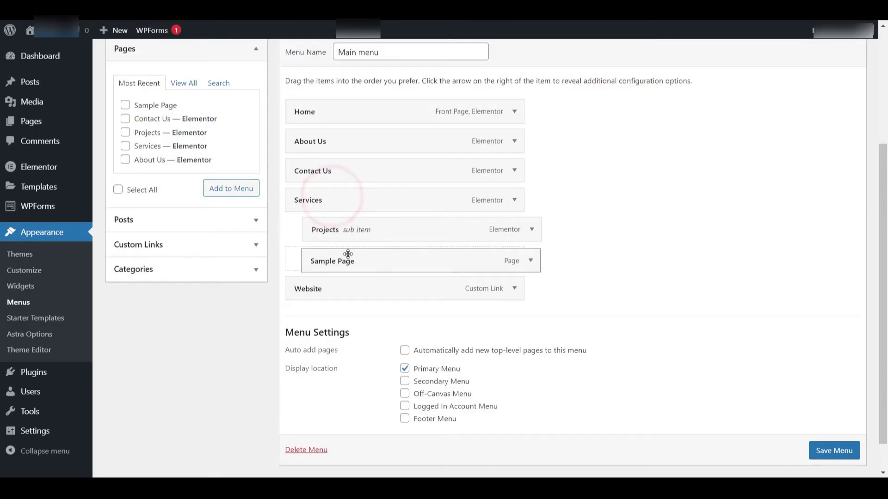
pyautogui.moveTo(348, 254); pyautogui.dragTo(305, 218)
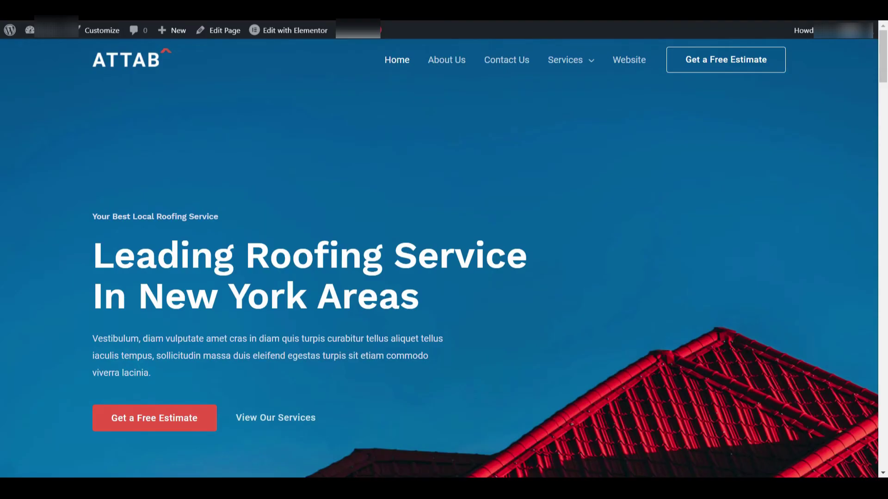
# Step: Reveal the Services dropdown in the live site's navigation
pyautogui.moveTo(576, 68)
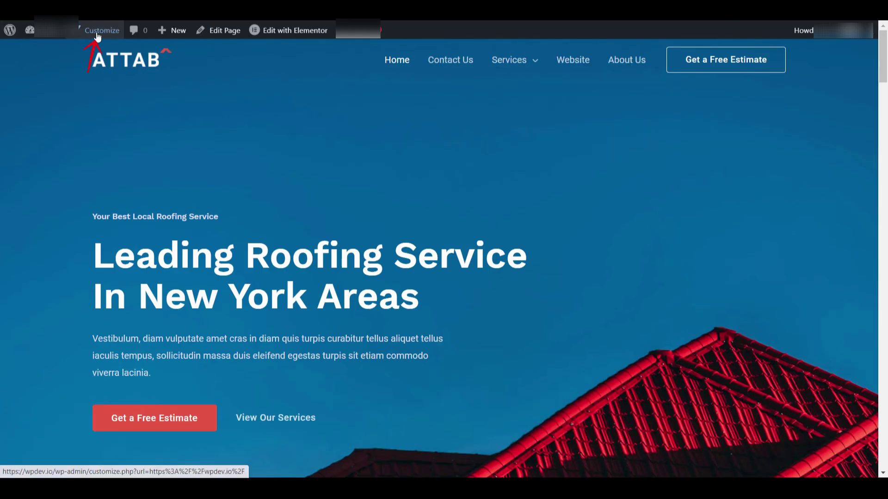
# Step: Set the Transparent Header submenu background to blue #1e73be in Astra and publish
pyautogui.click(97, 33)
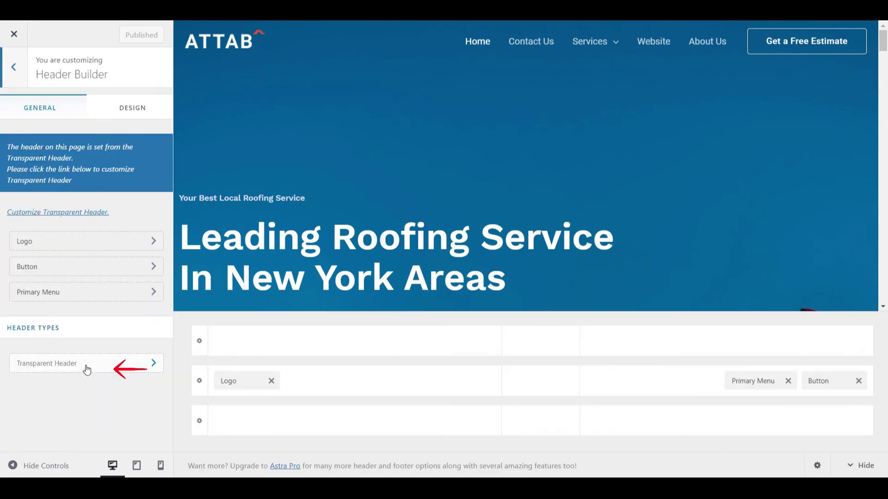
pyautogui.click(87, 369)
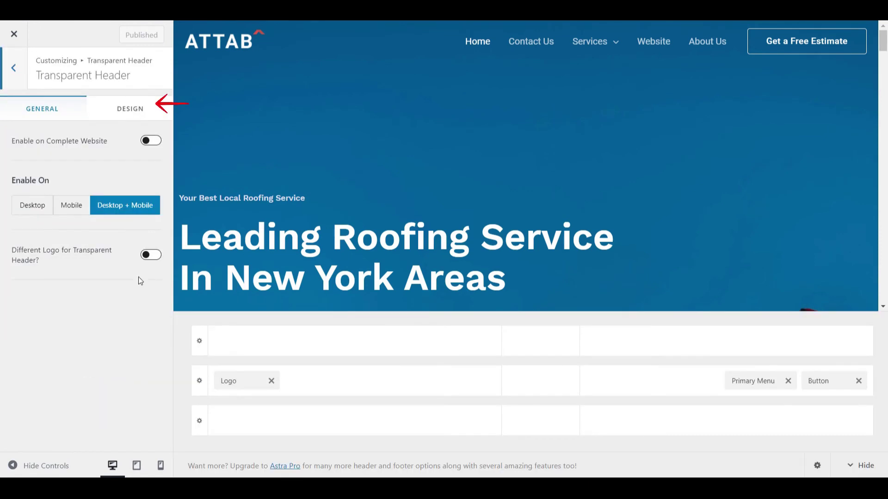
pyautogui.click(130, 109)
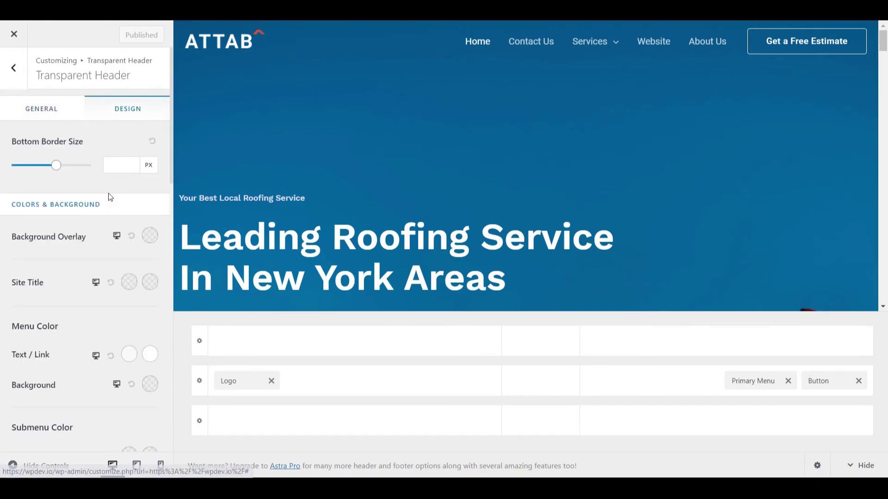
pyautogui.scroll(-4, 110, 198)
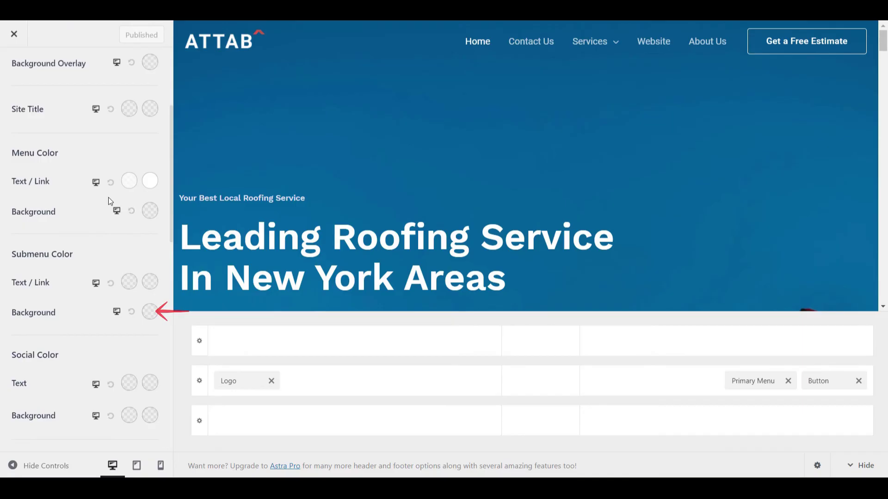
pyautogui.click(150, 312)
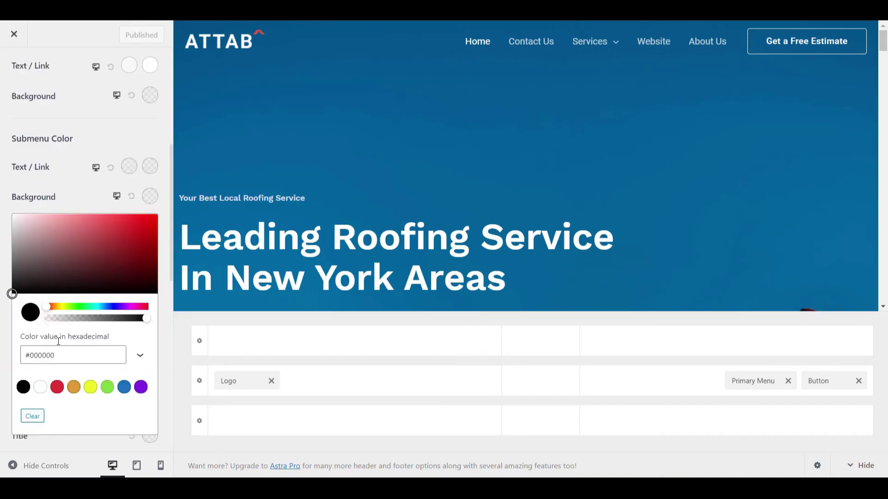
pyautogui.click(124, 387)
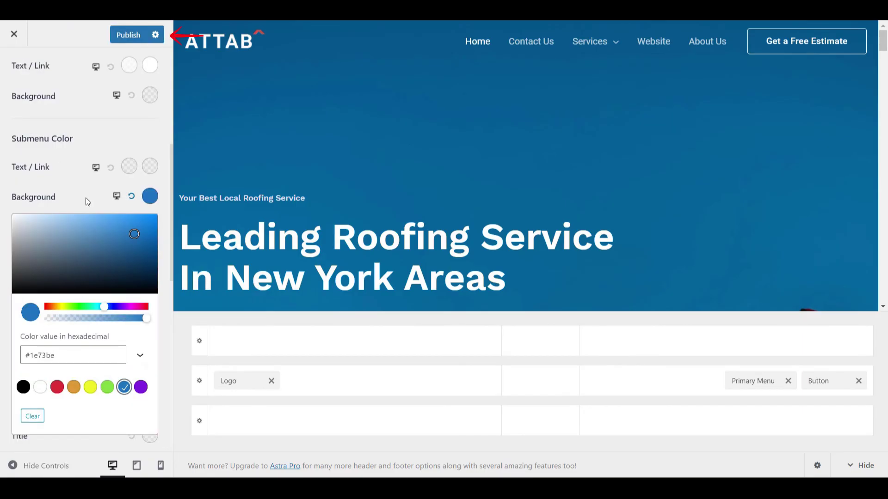
pyautogui.click(128, 35)
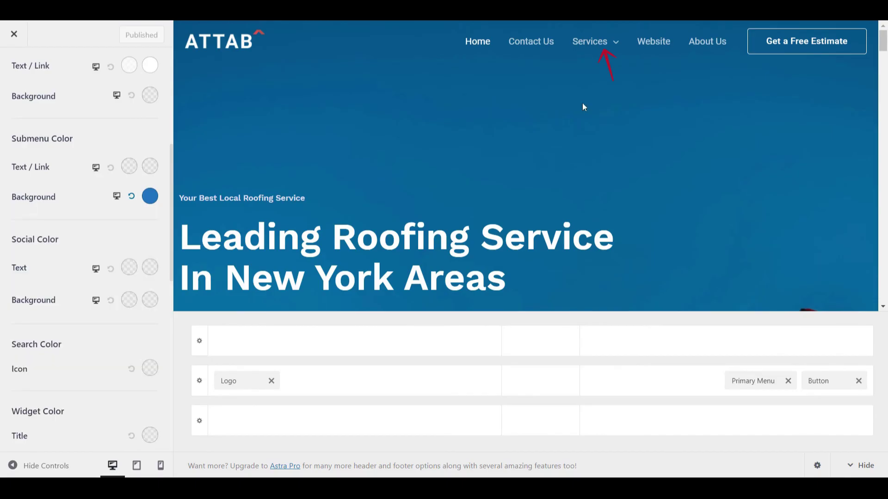
pyautogui.moveTo(594, 59)
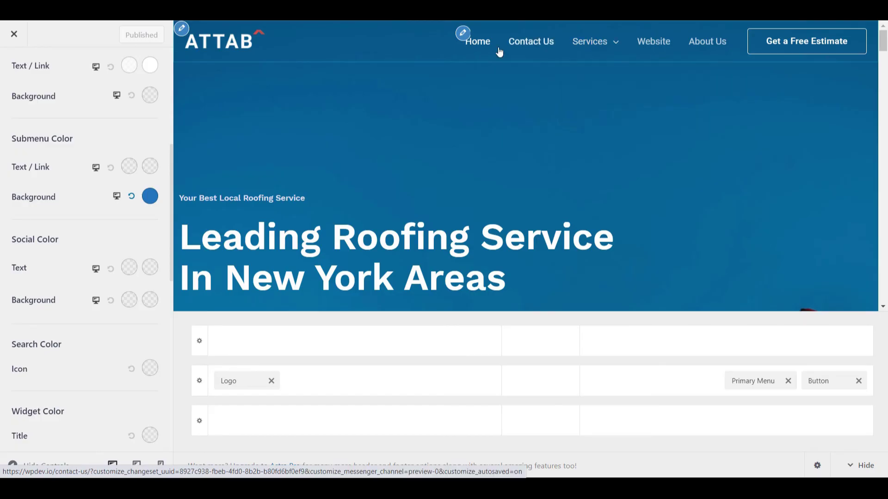
pyautogui.scroll(3, 59, 148)
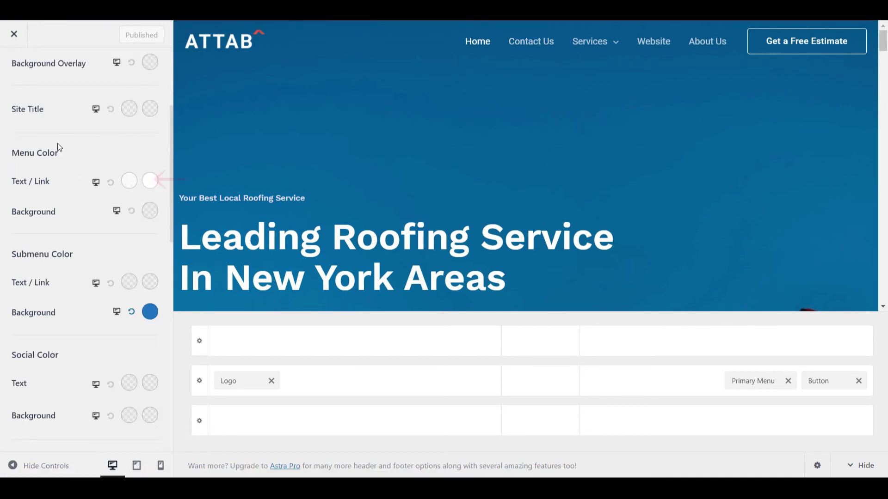
# Step: Under Menu Color, set the link text to red, link hover to black, and background to white
pyautogui.click(129, 181)
pyautogui.click(58, 370)
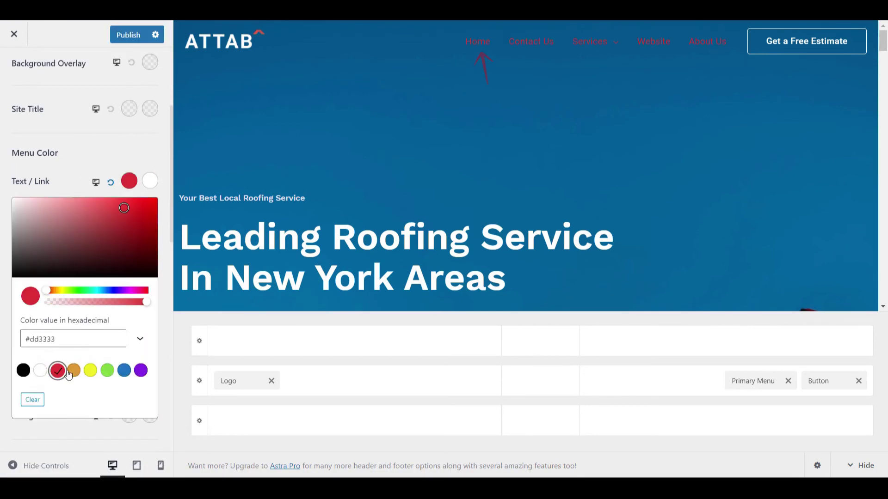
pyautogui.moveTo(581, 99)
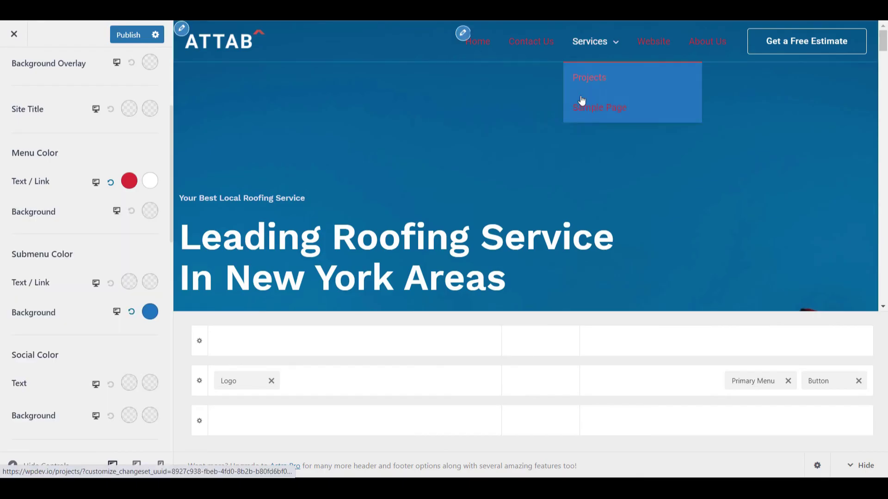
pyautogui.click(150, 181)
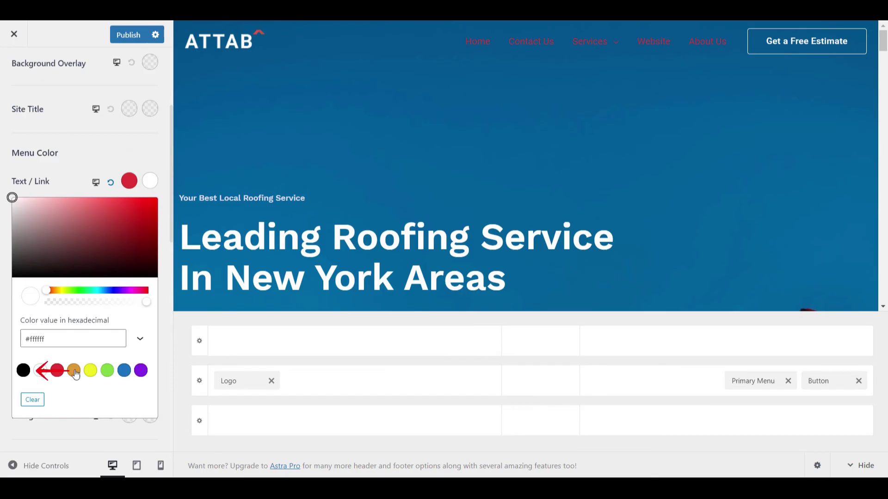
pyautogui.click(23, 371)
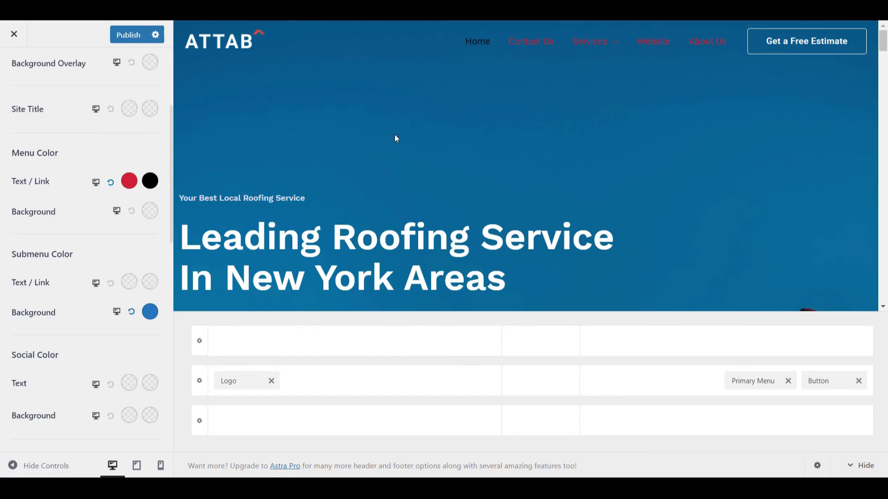
pyautogui.click(150, 211)
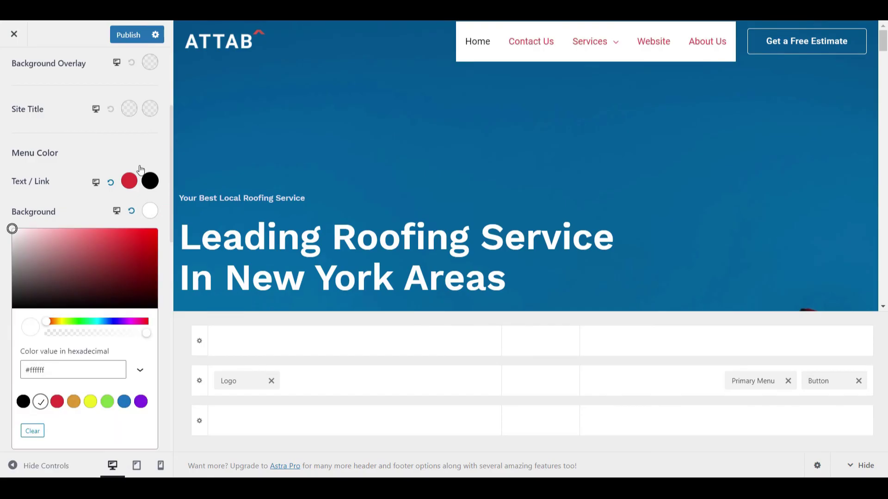
pyautogui.click(437, 86)
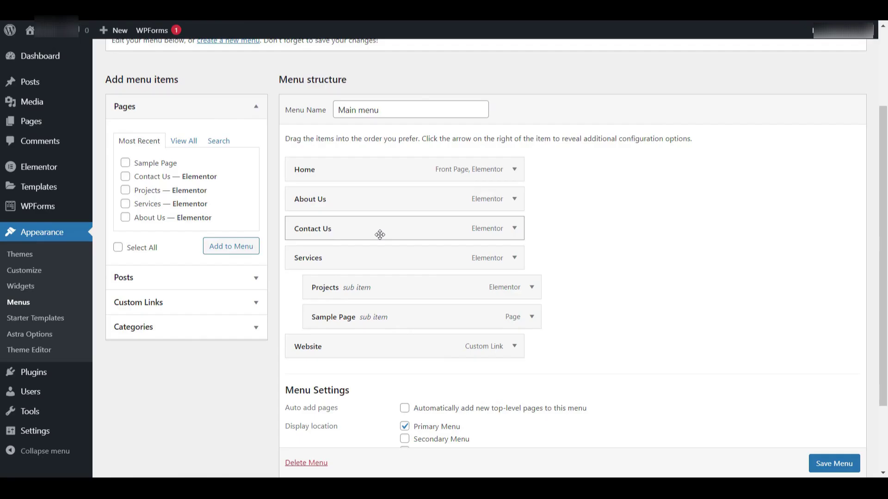